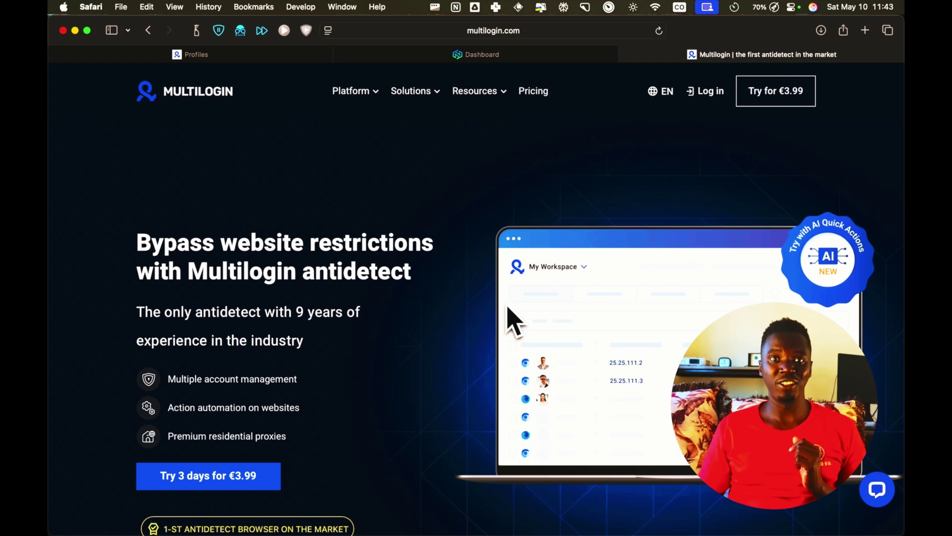
Switch the pricing plans to monthly billing: €3.99 trial, Pro €9/mo, Business €159/mo
scroll(508, 309, "down", 2)
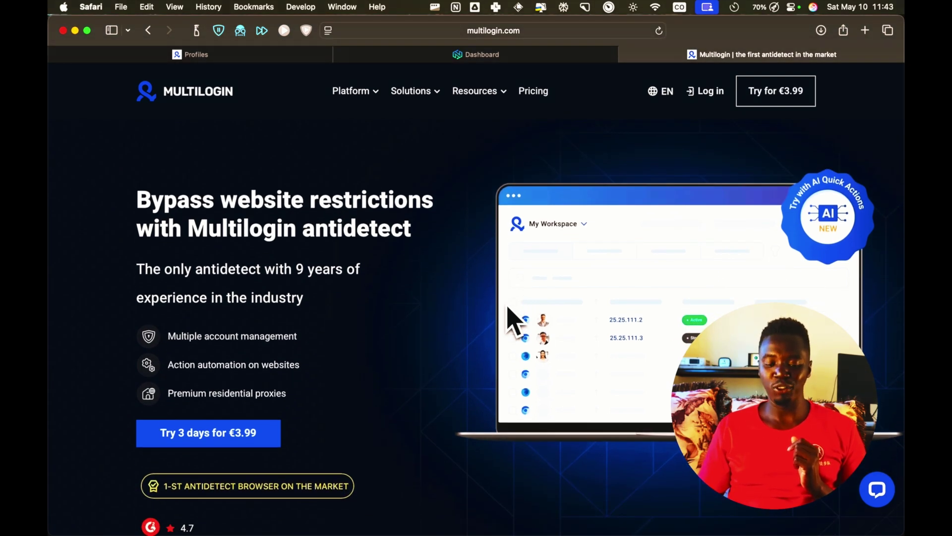
scroll(507, 312, "down", 2)
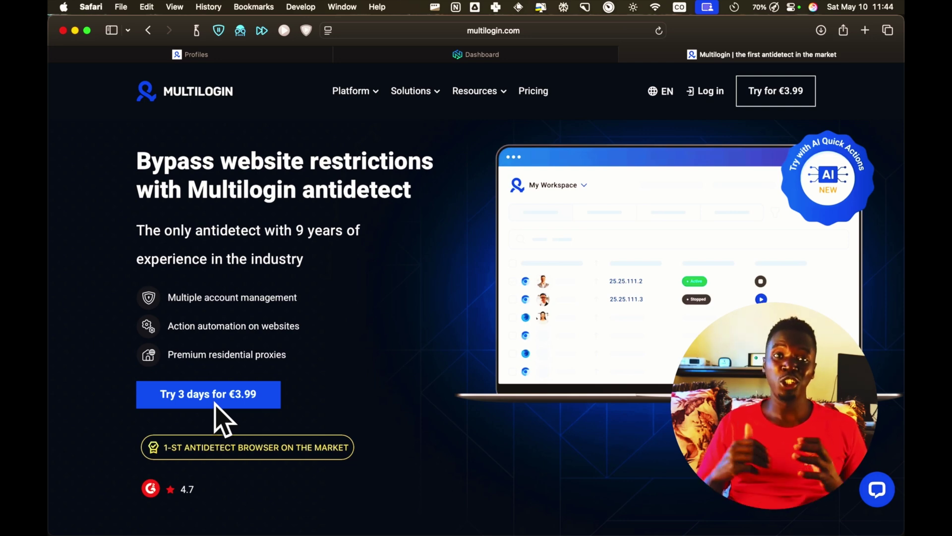
scroll(319, 302, "down", 10)
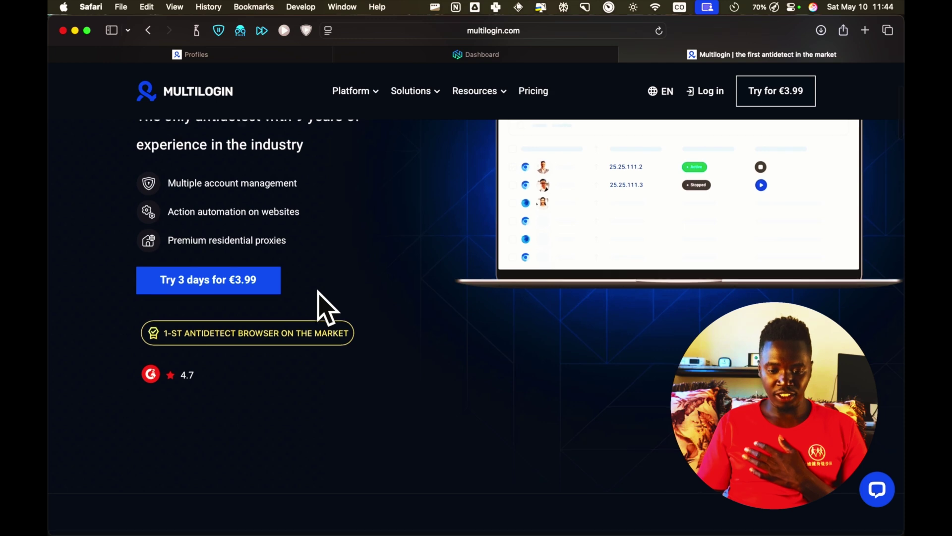
scroll(319, 303, "down", 3)
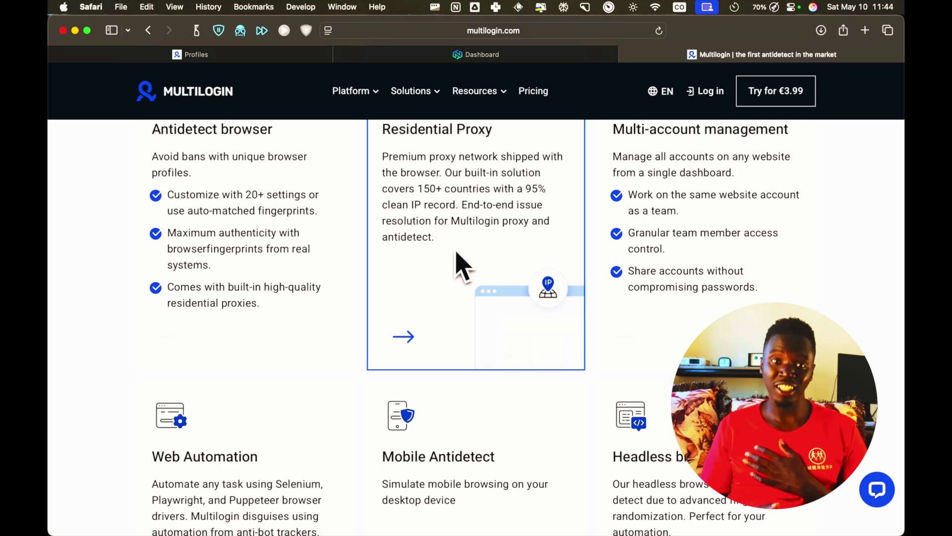
scroll(455, 255, "down", 5)
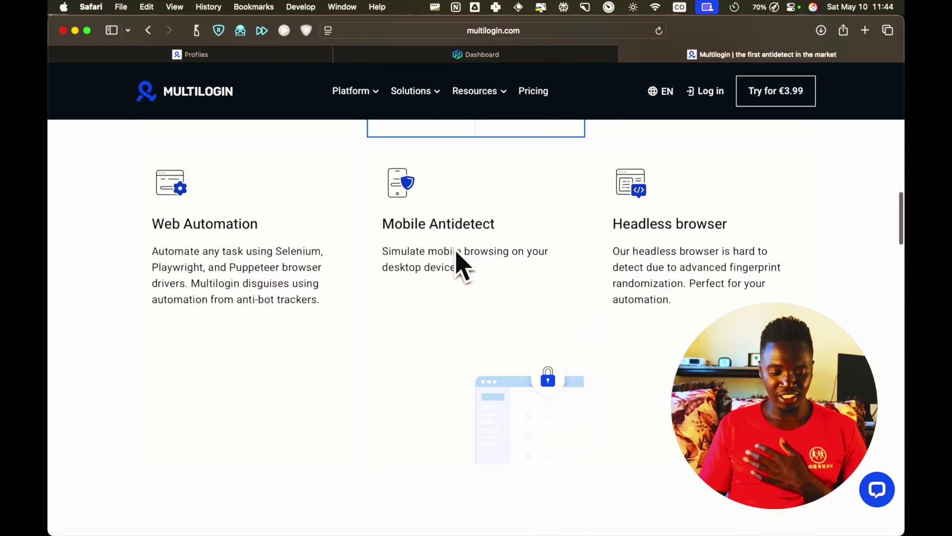
scroll(459, 258, "up", 15)
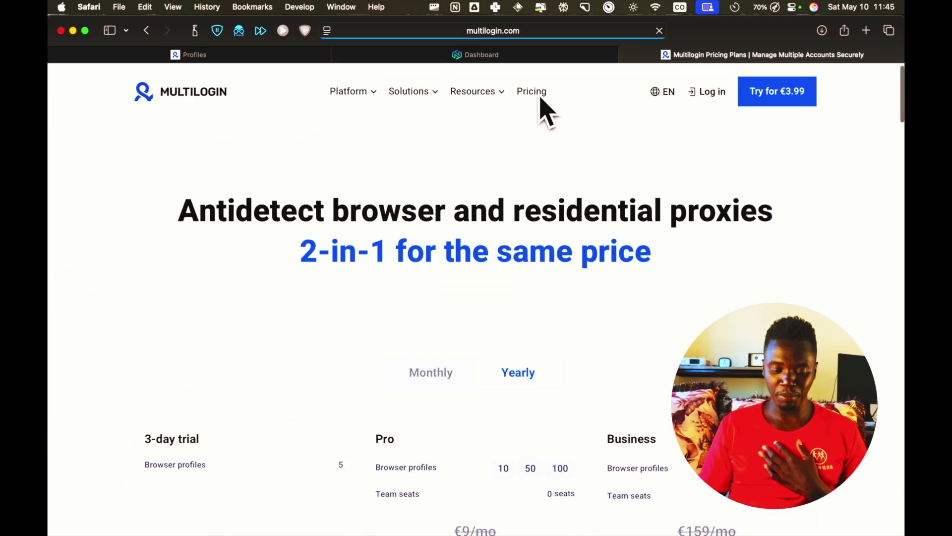
scroll(541, 98, "down", 5)
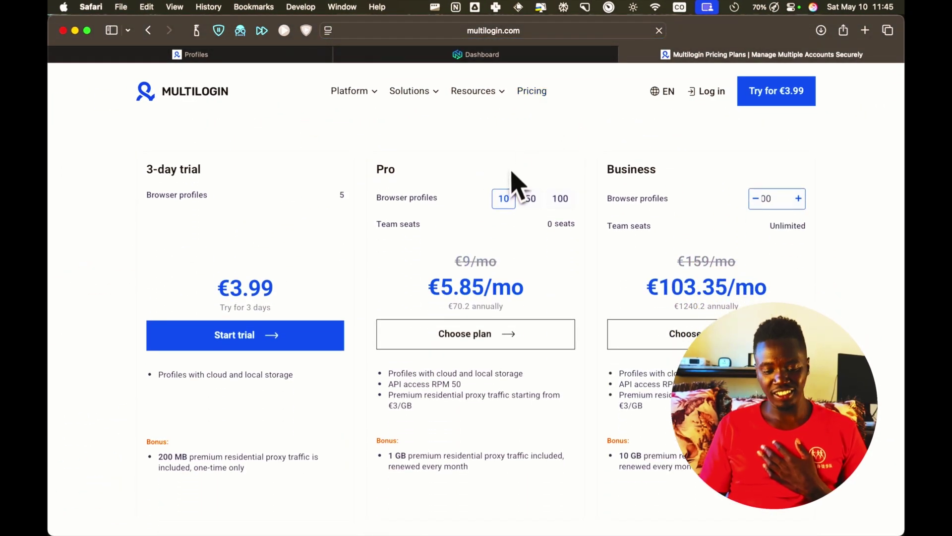
scroll(493, 348, "up", 1)
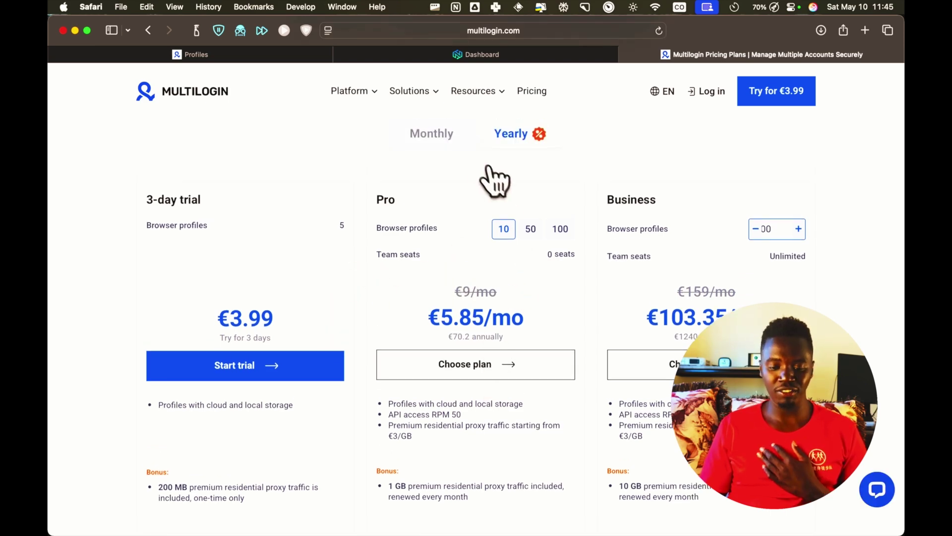
left_click(430, 134)
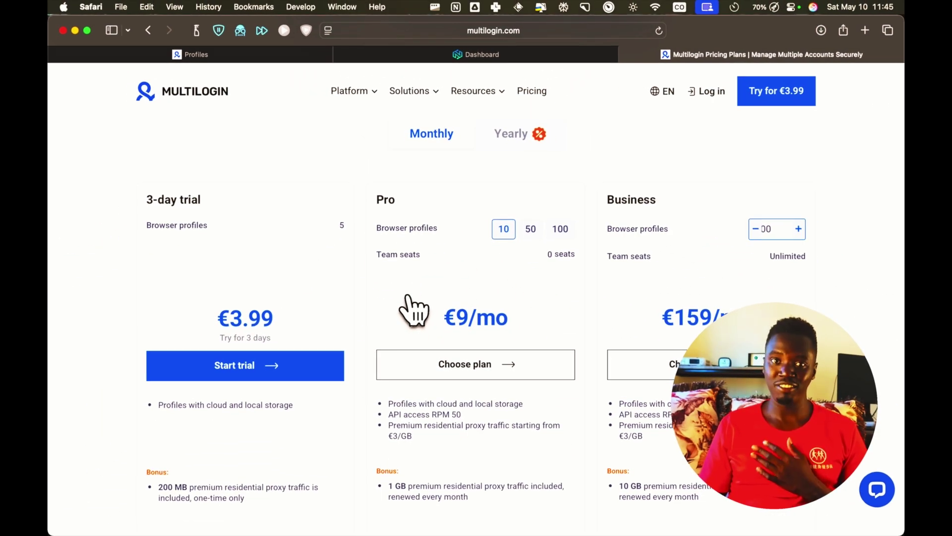
scroll(411, 308, "down", 5)
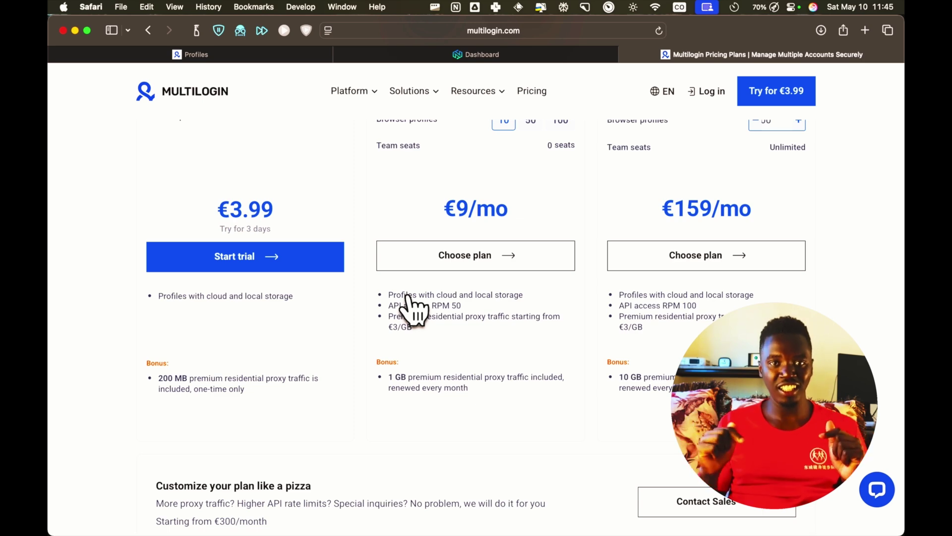
scroll(411, 307, "up", 10)
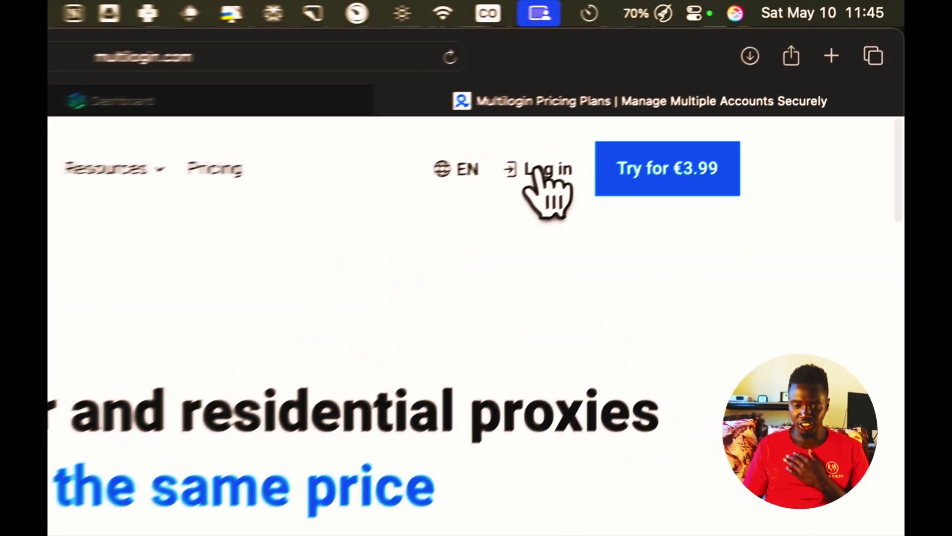
Log in with the saved Safari autofill credentials to reach the three-profile dashboard
left_click(707, 93)
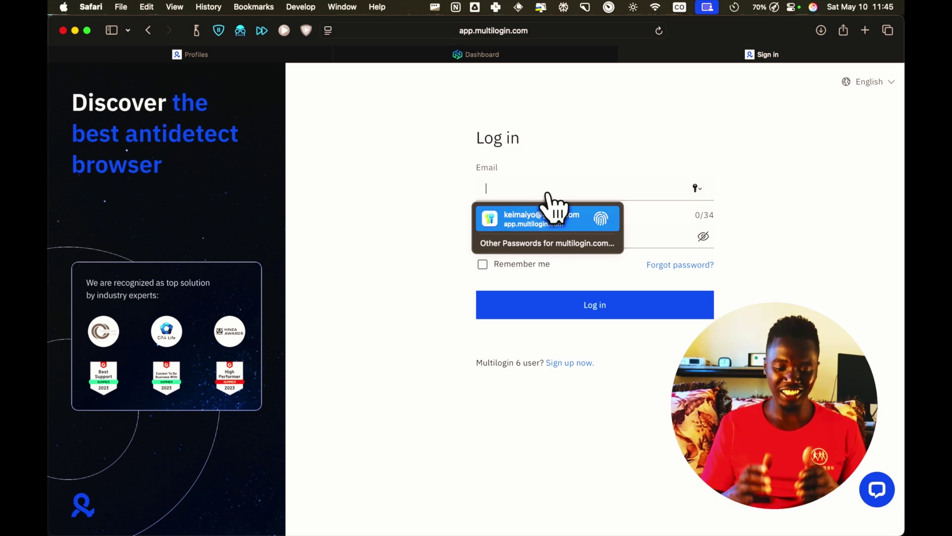
left_click(549, 215)
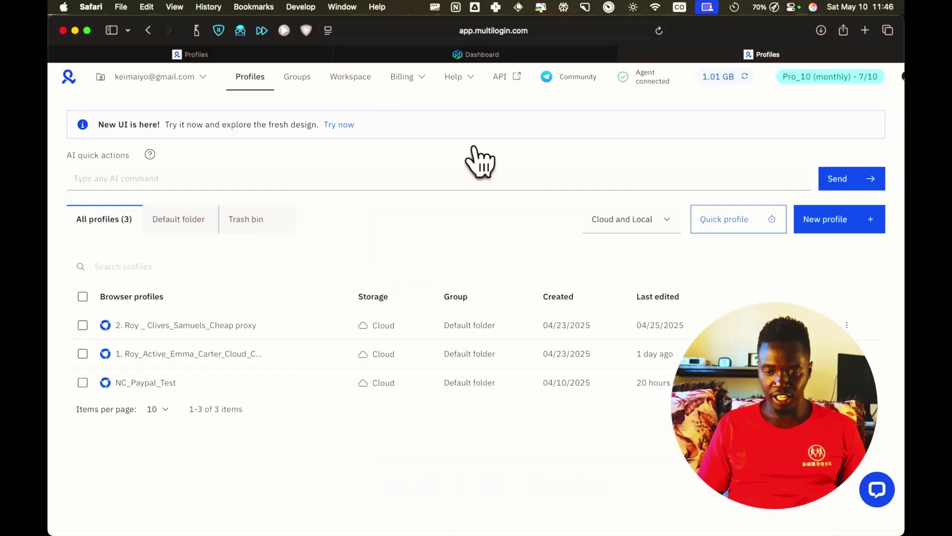
Check the agent status, then search 'multilogin agent' and open the Key features help page
left_click(643, 81)
key("Escape")
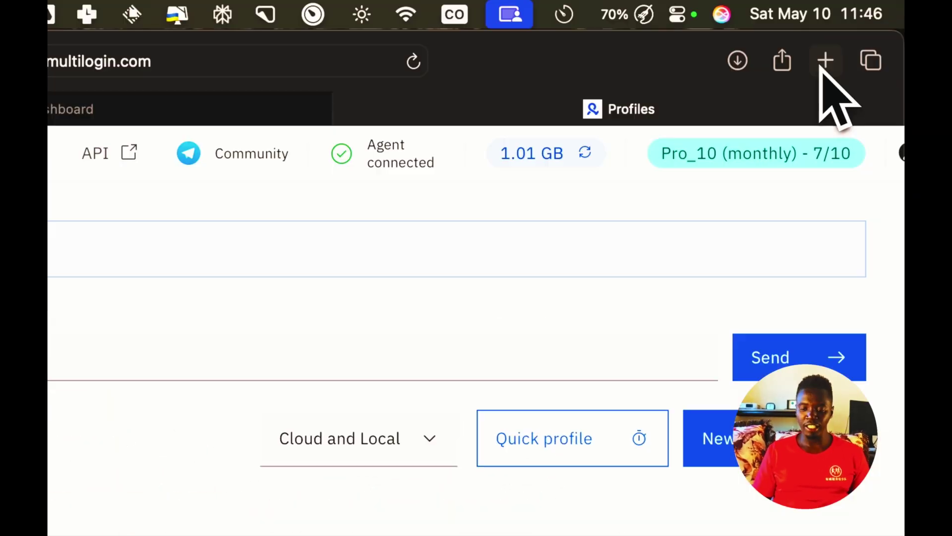
left_click(826, 60)
type("multilogin")
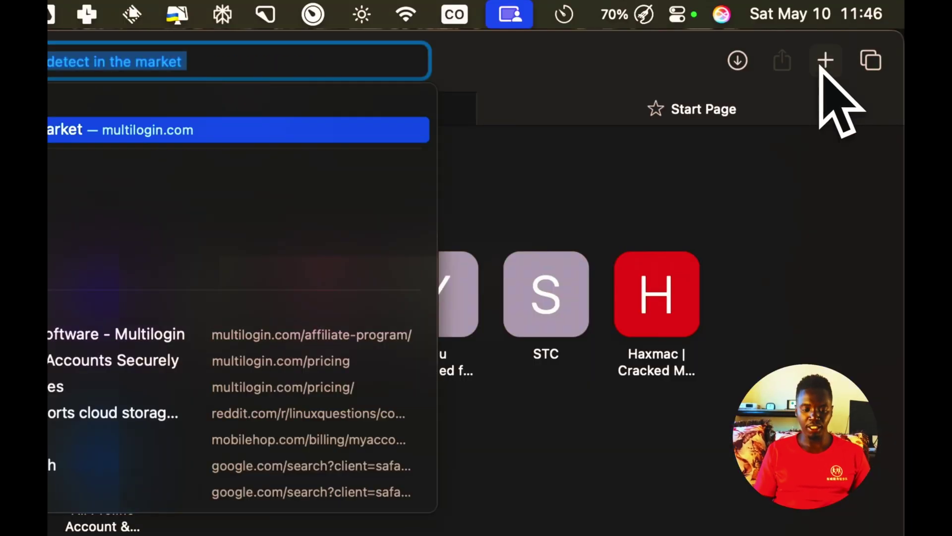
type(" agent")
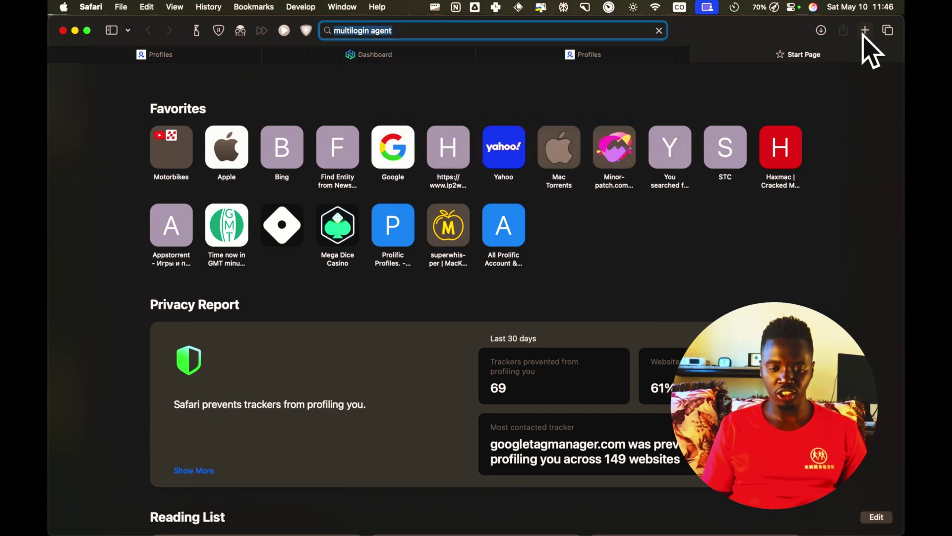
key("Return")
left_click(181, 207)
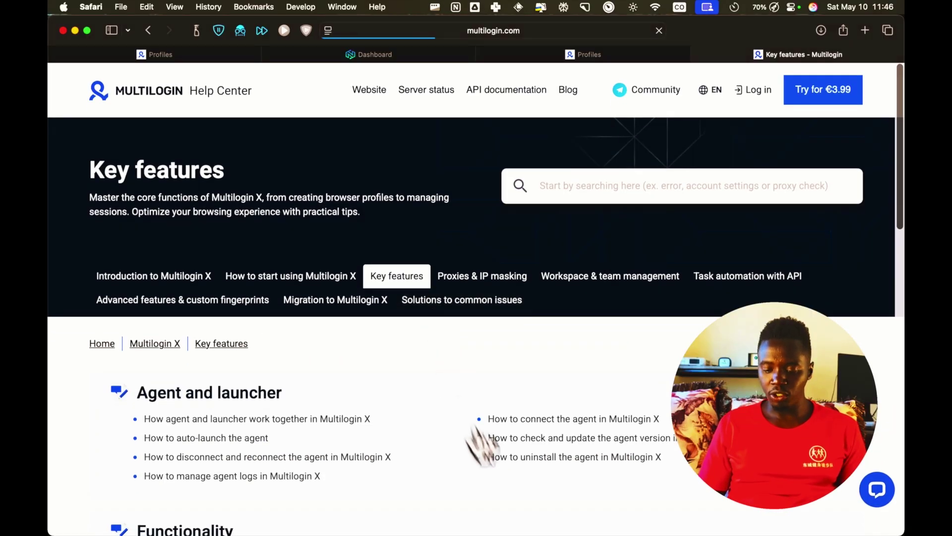
Return to the Multilogin X app's list of three browser profiles
mouse_move(590, 523)
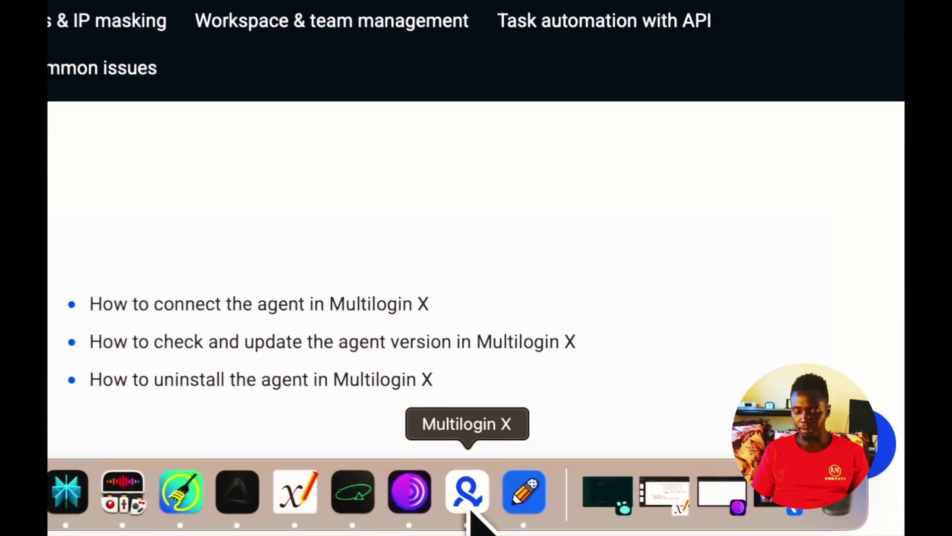
left_click(471, 511)
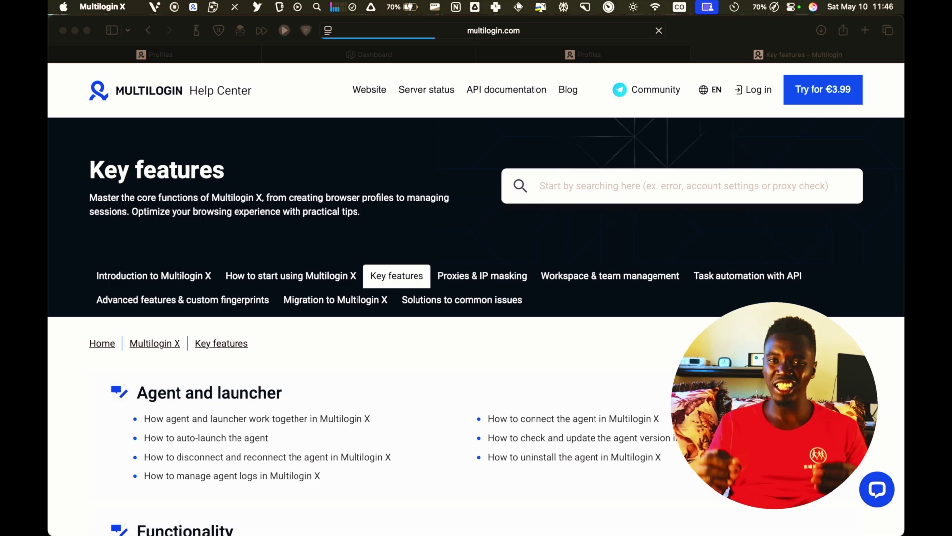
scroll(674, 238, "down", 6)
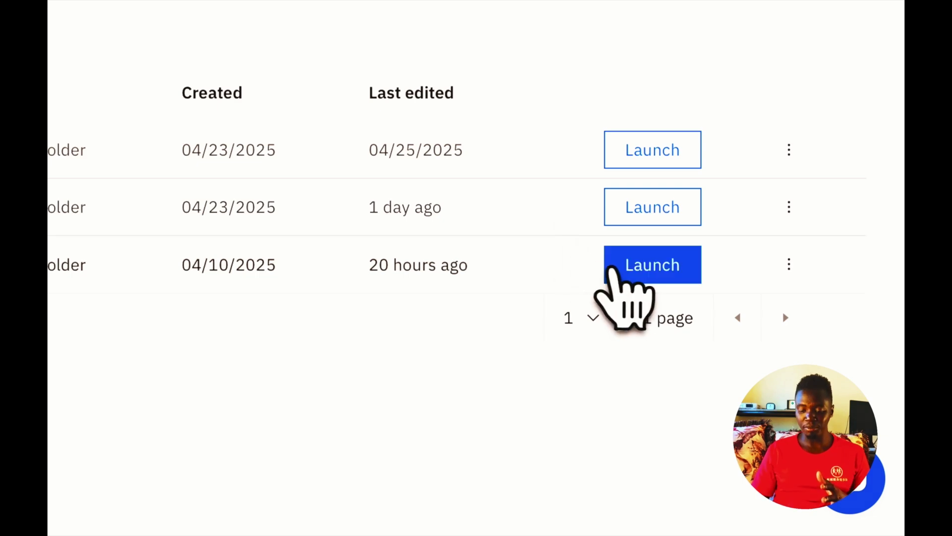
left_click(615, 268)
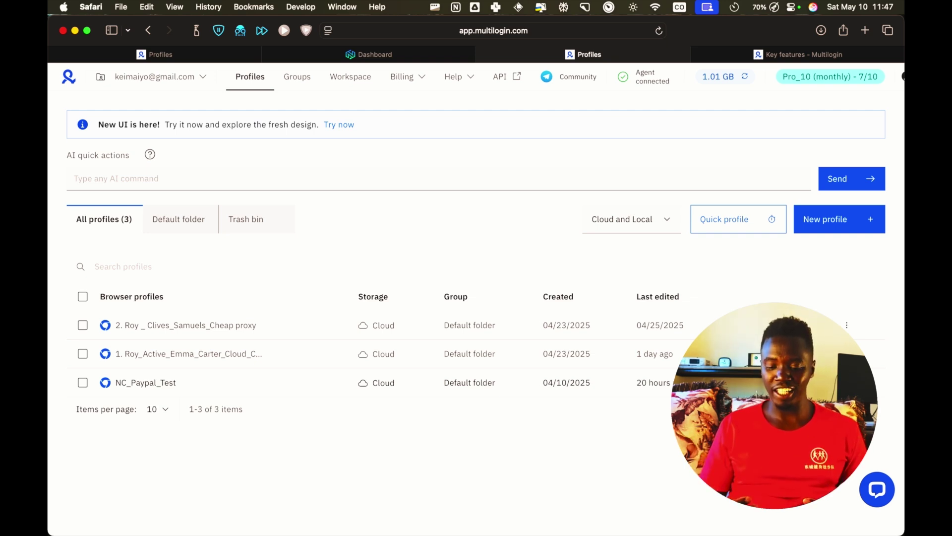
left_click(715, 518)
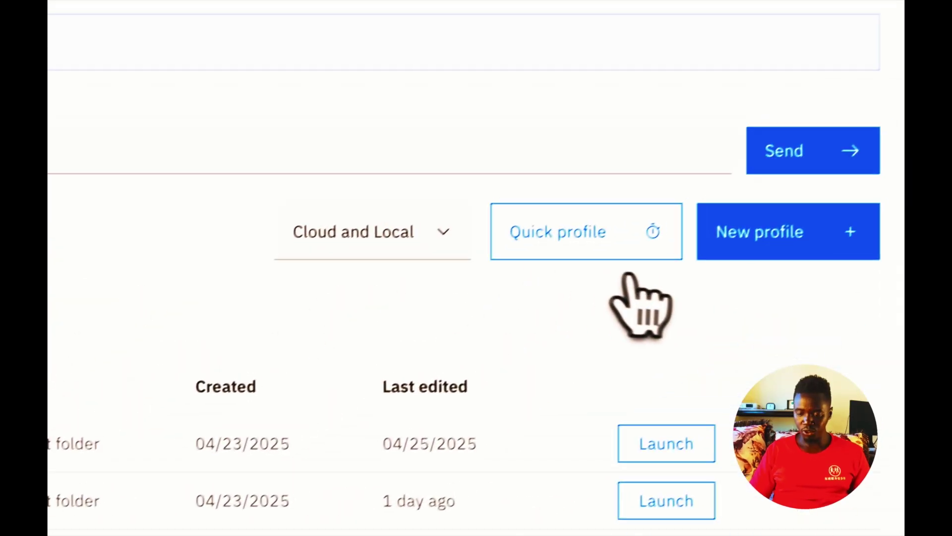
Start a new browser profile and name it Prolific_Agent_x_account
left_click(756, 239)
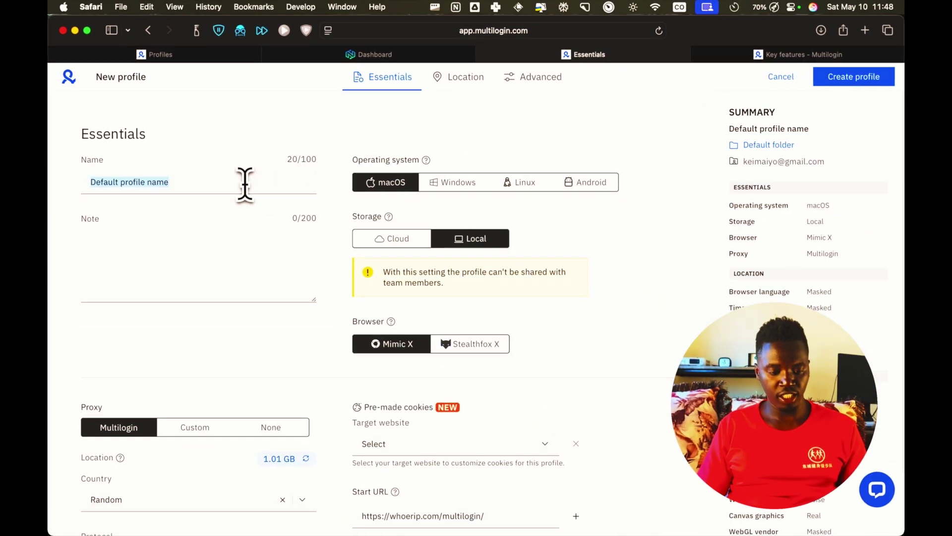
key("BackSpace")
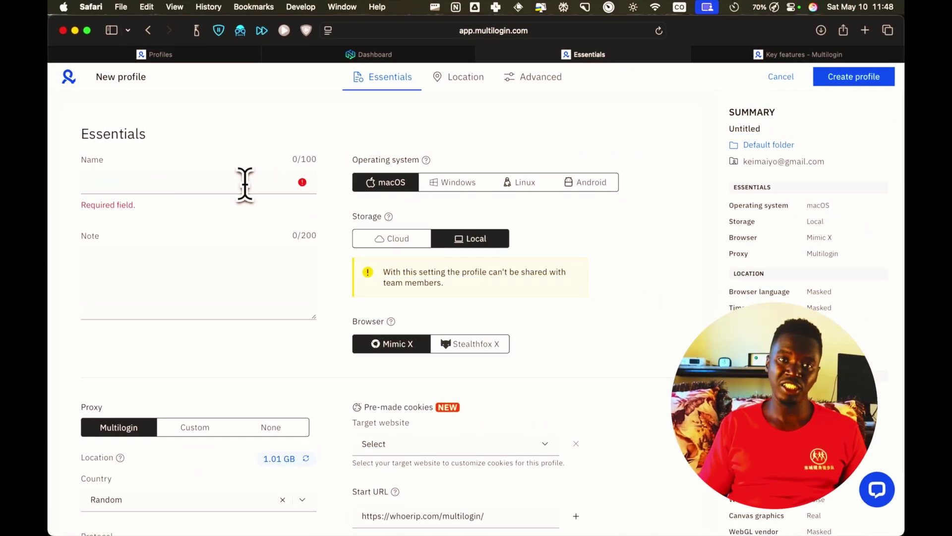
type("Proli")
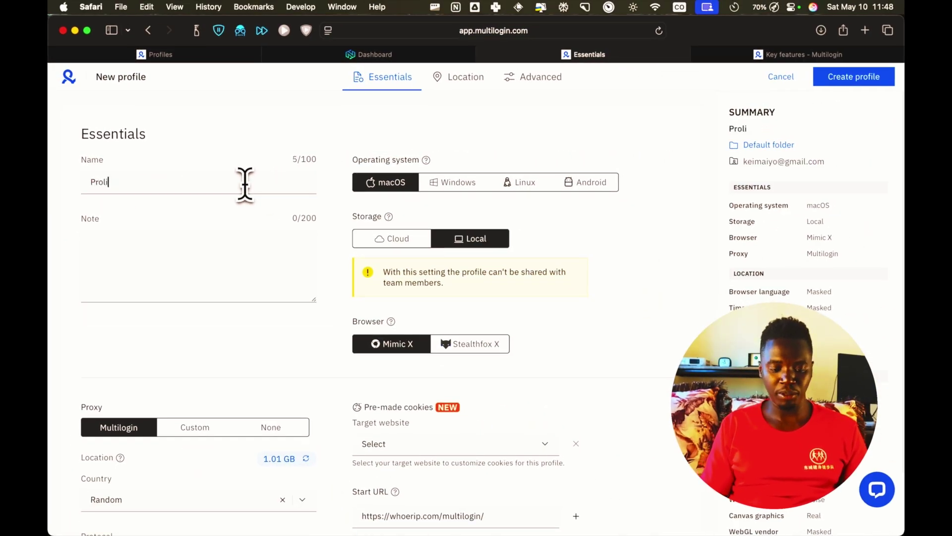
type("fic_Agent_x_acc")
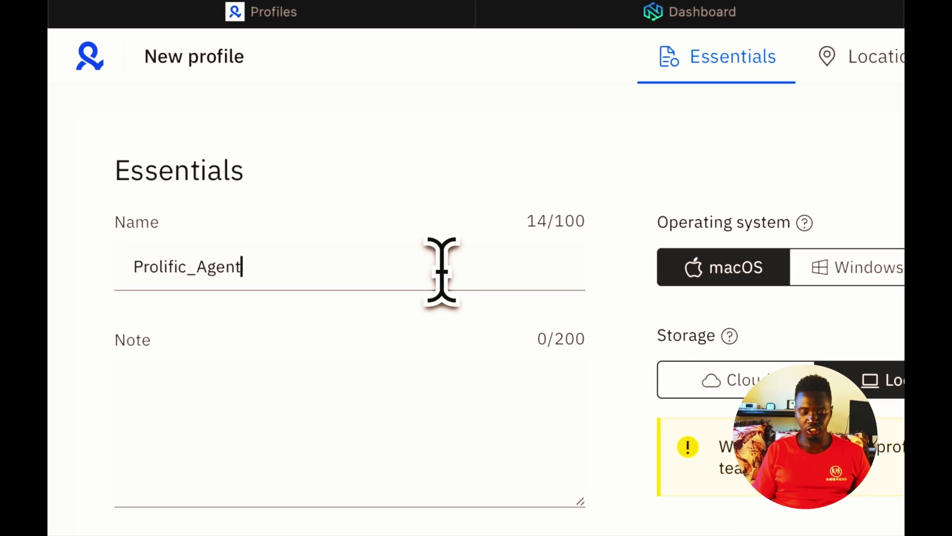
type("ount")
Add the profile note 'This profile is for running prolific.'
left_click(170, 252)
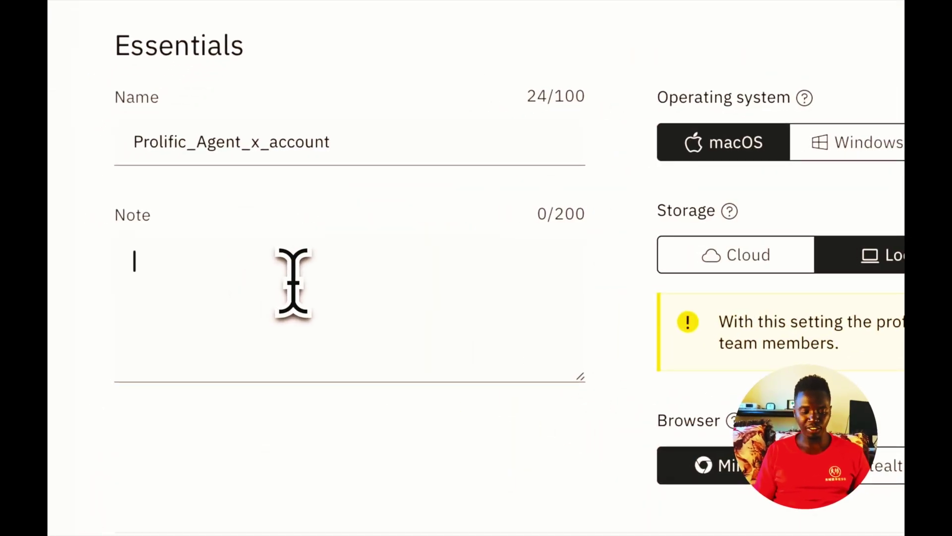
type("This profile is ")
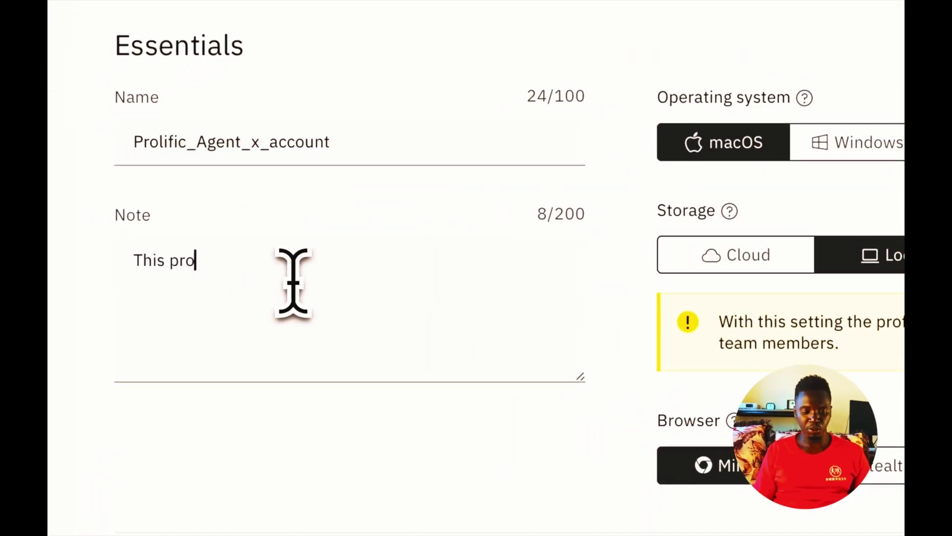
type("for ru")
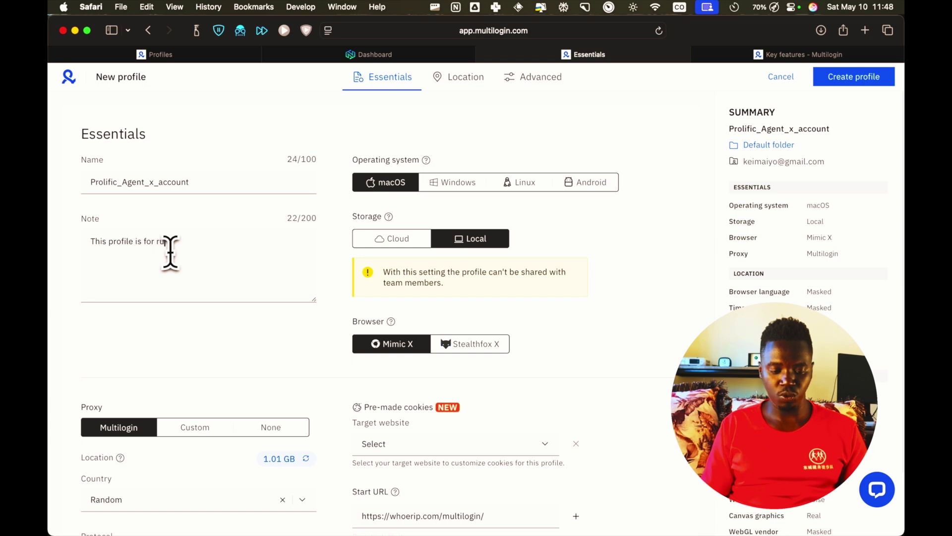
type("nning prolific.")
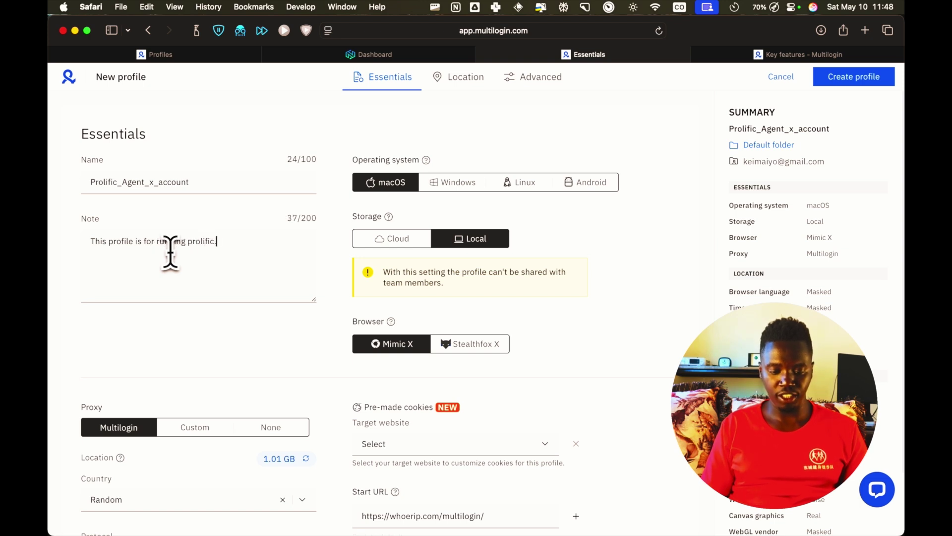
scroll(297, 205, "down", 1)
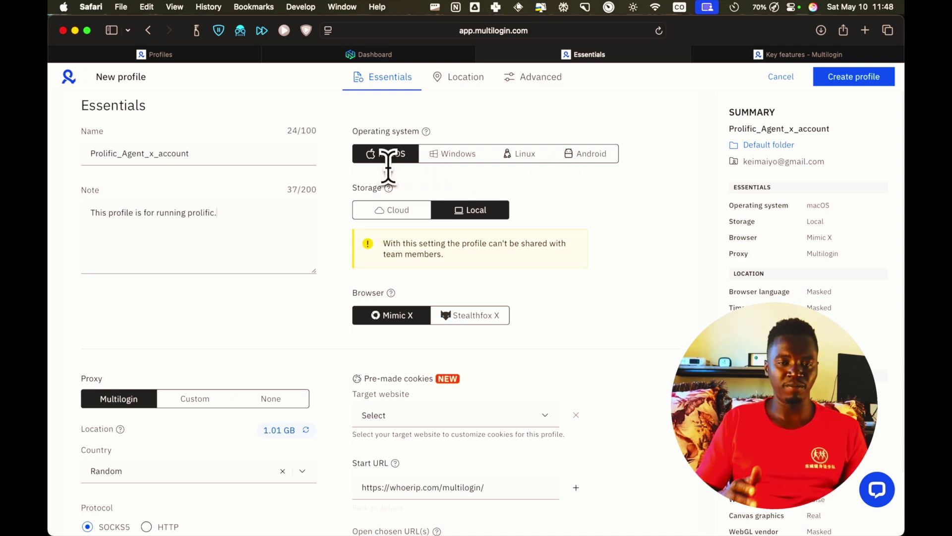
Set the profile's operating system to macOS, storage to Cloud, and browser to Stealthfox X
left_click(448, 159)
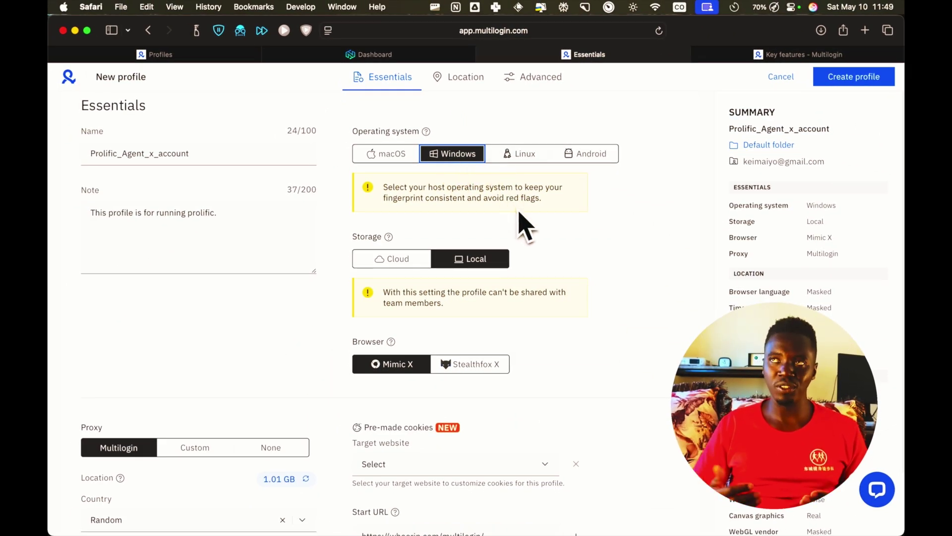
left_click(398, 160)
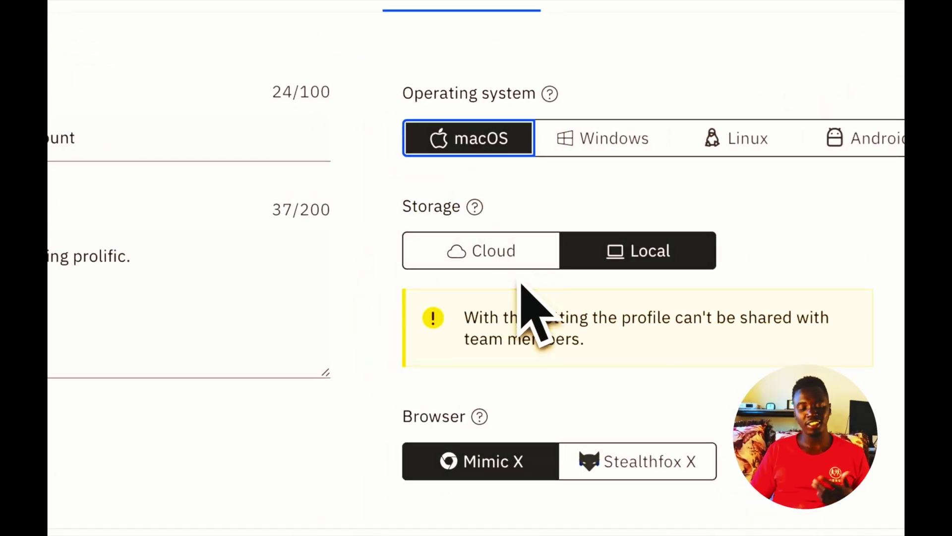
left_click(502, 260)
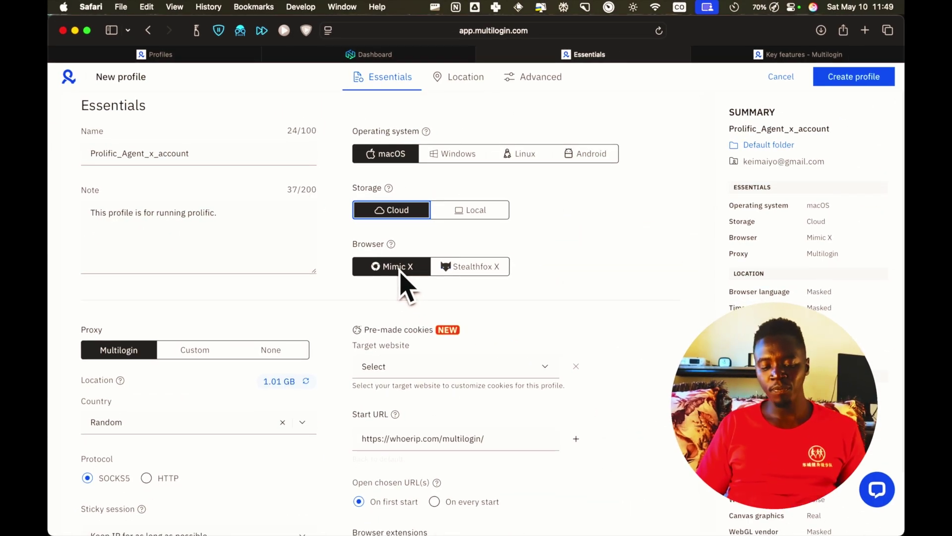
left_click(462, 265)
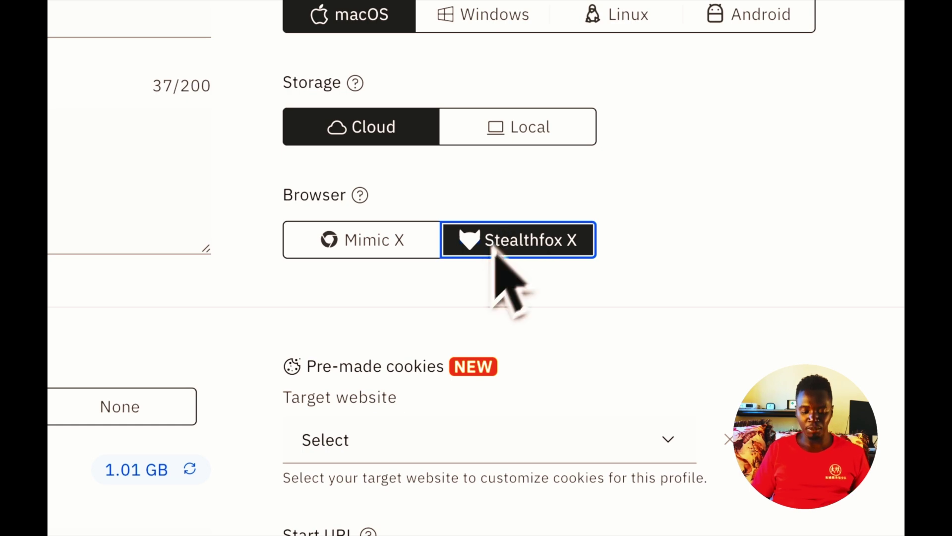
scroll(449, 317, "down", 3)
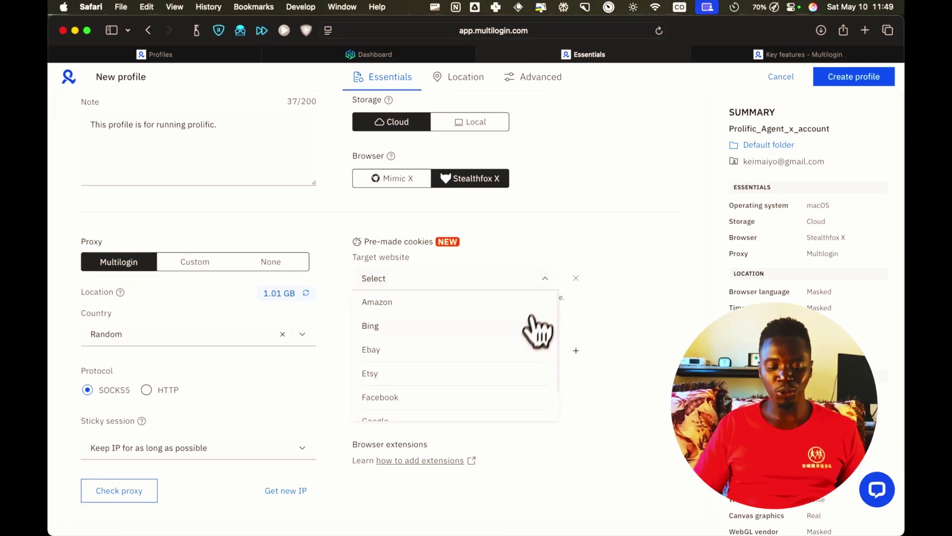
Choose Mixed (other websites) as the pre-made cookies target website
scroll(522, 348, "down", 2)
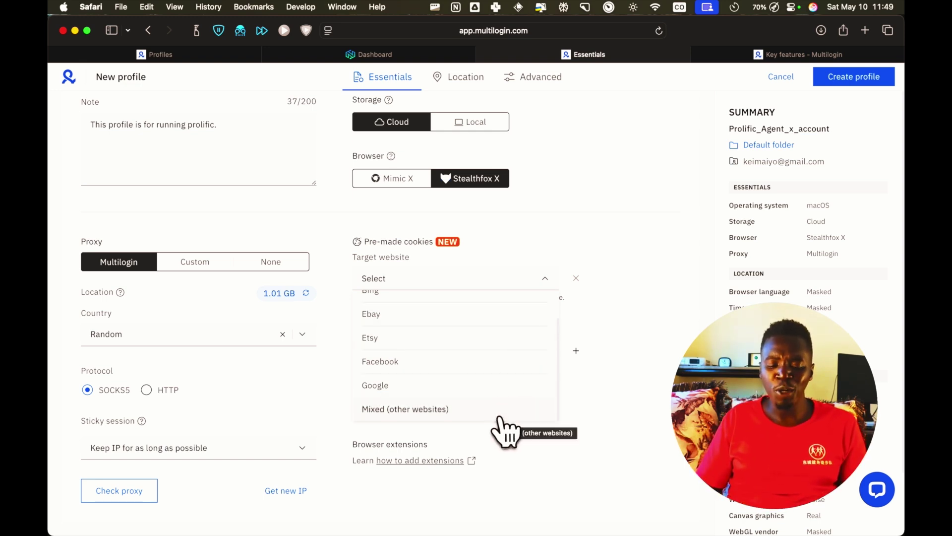
left_click(458, 417)
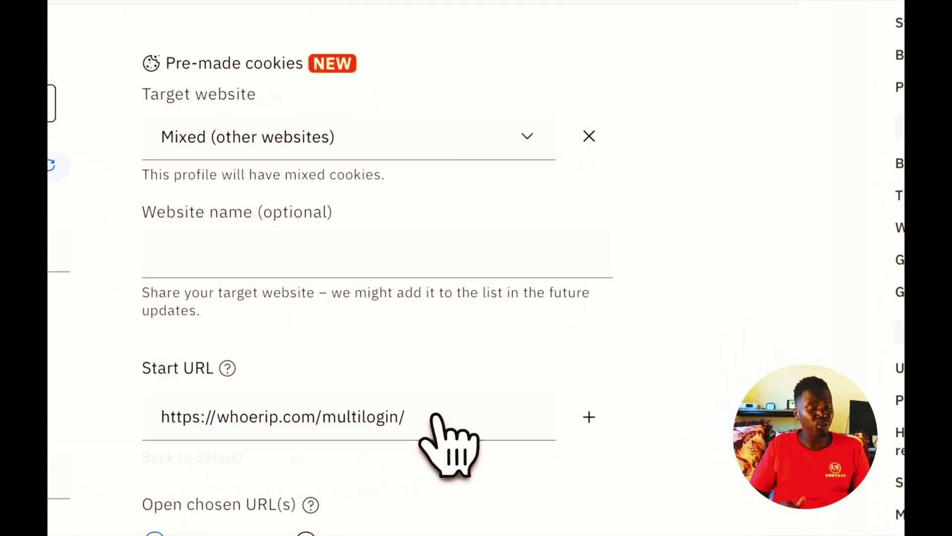
left_click(526, 134)
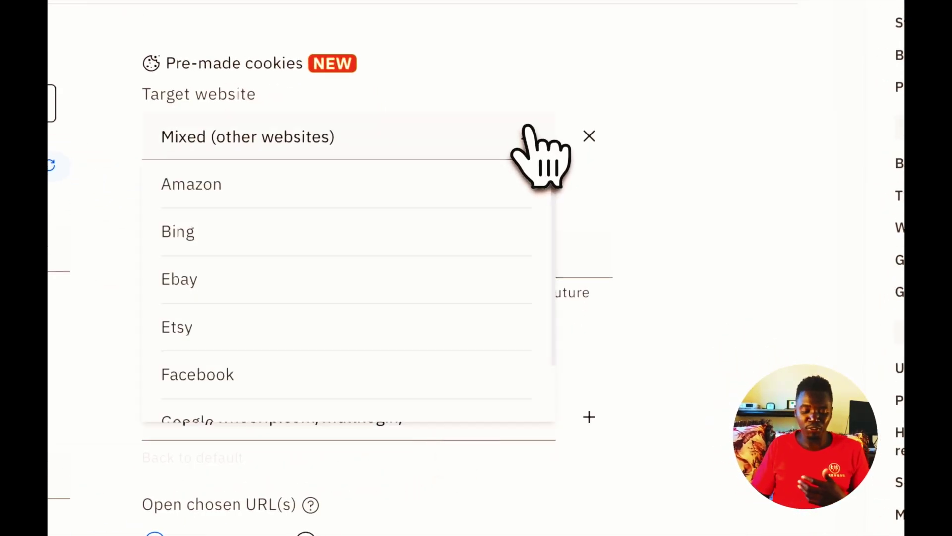
scroll(427, 268, "down", 2)
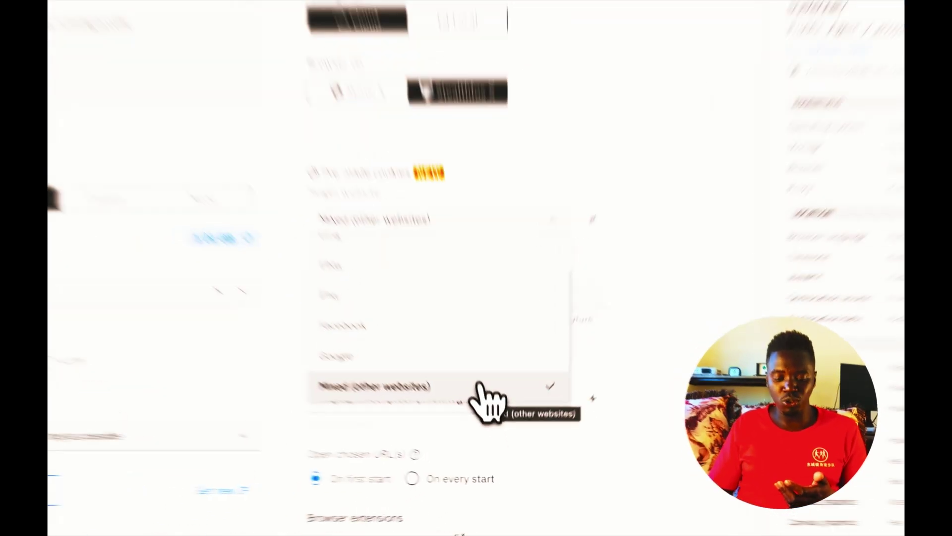
left_click(477, 387)
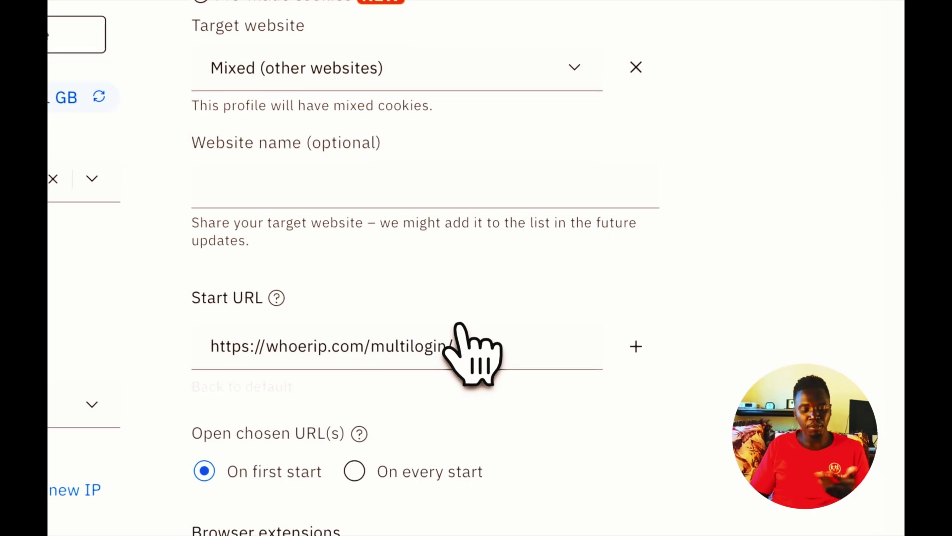